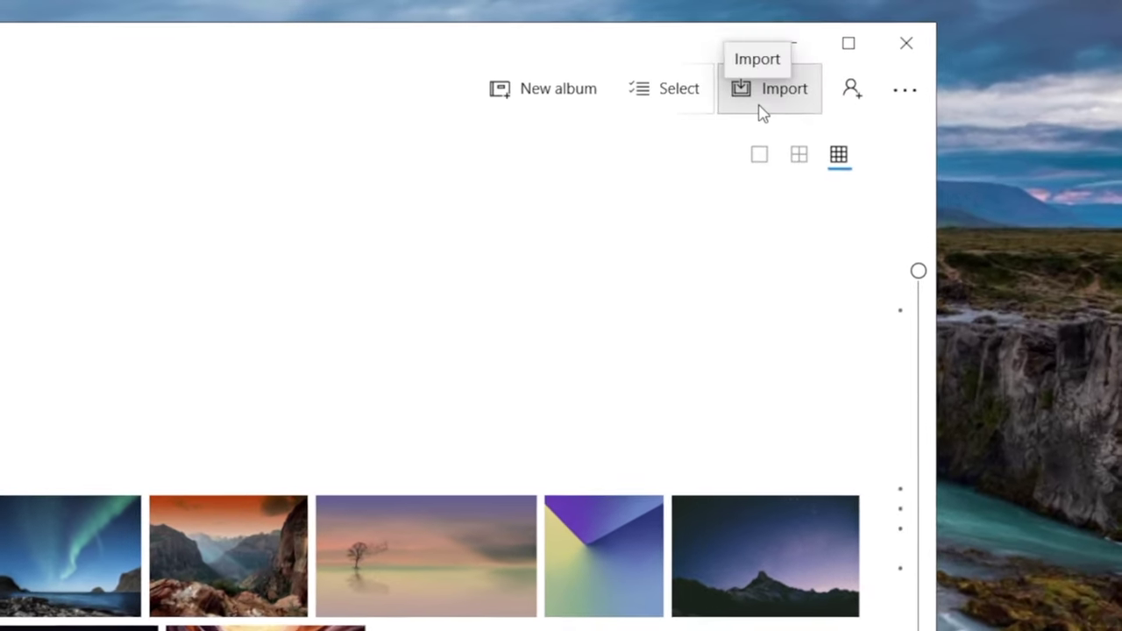
Start a USB-device import of all 48 iPhone items in Photos and view its import settings
left_click(778, 60)
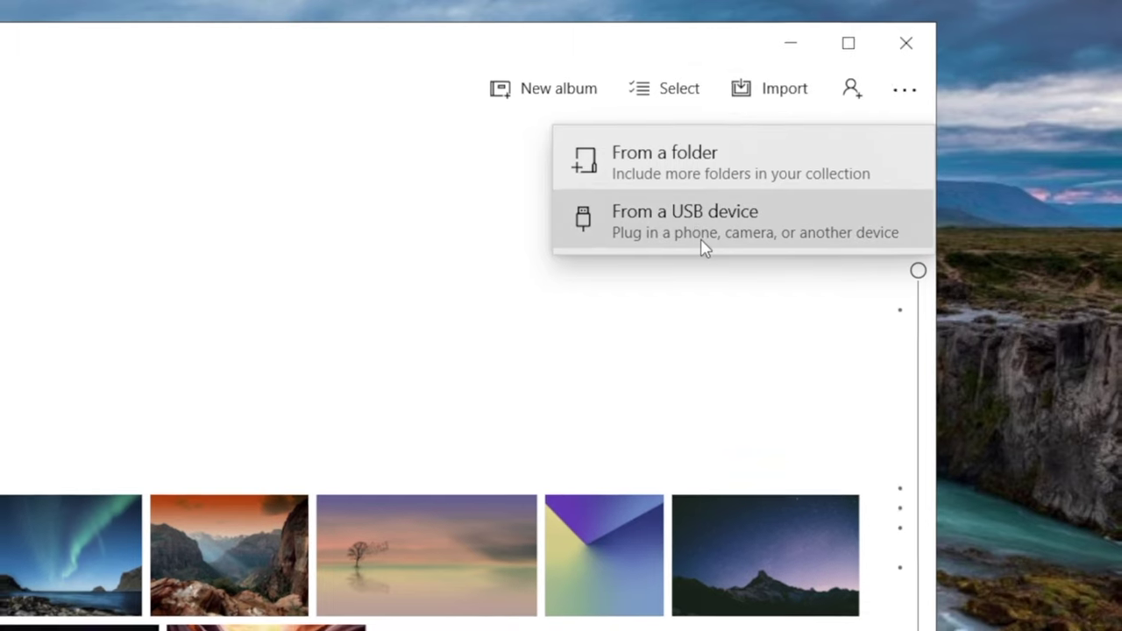
left_click(701, 243)
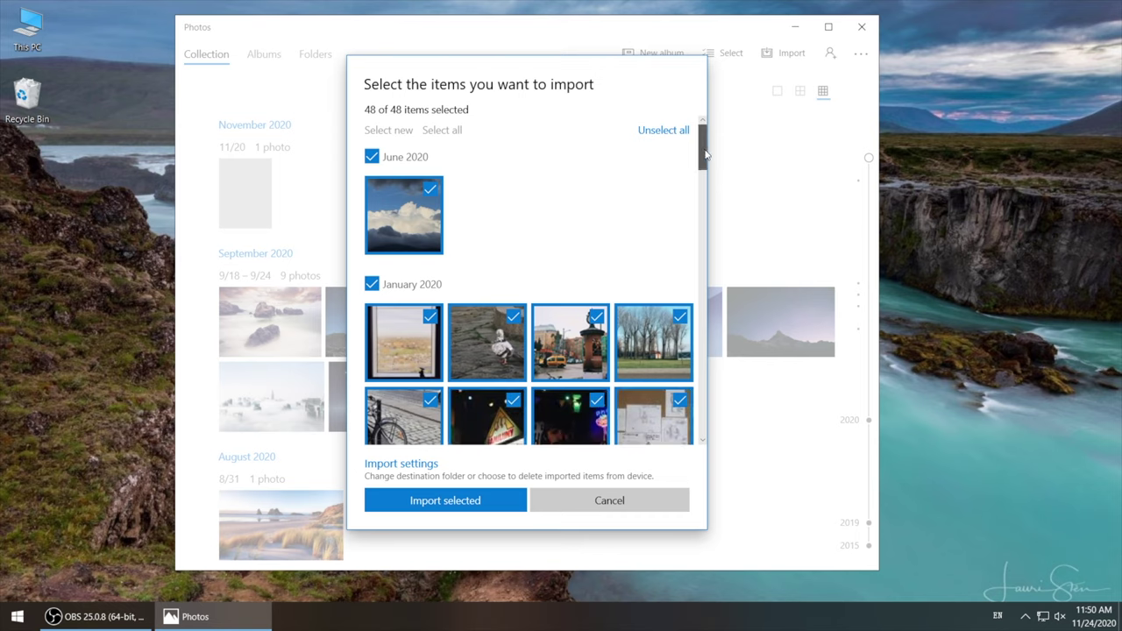
mouse_move(702, 144)
left_mouse_down()
mouse_move(701, 238)
mouse_move(677, 258)
mouse_move(649, 144)
left_mouse_up()
left_click(406, 462)
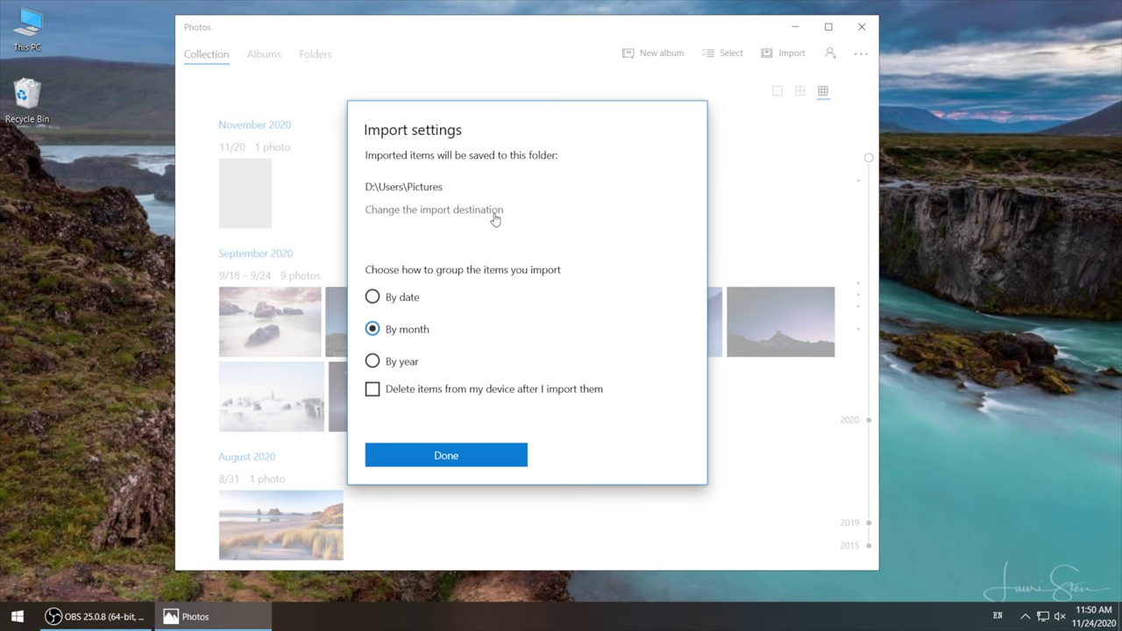
Import all 48 selected items into the Photos collection and scroll through the January 2020 photos
left_click(472, 455)
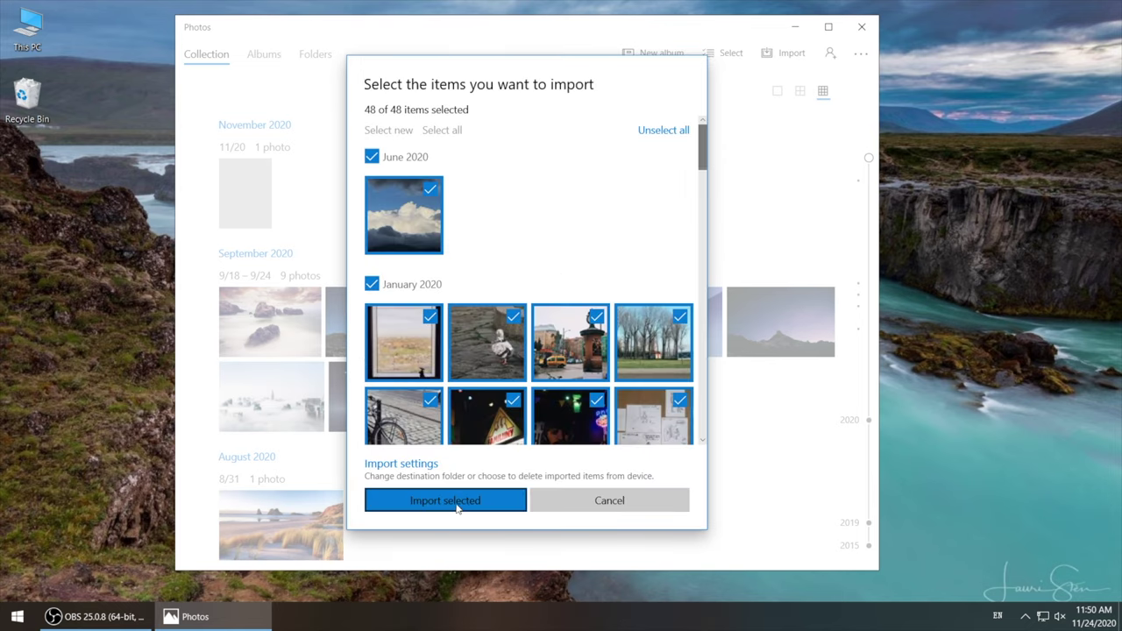
left_click(454, 512)
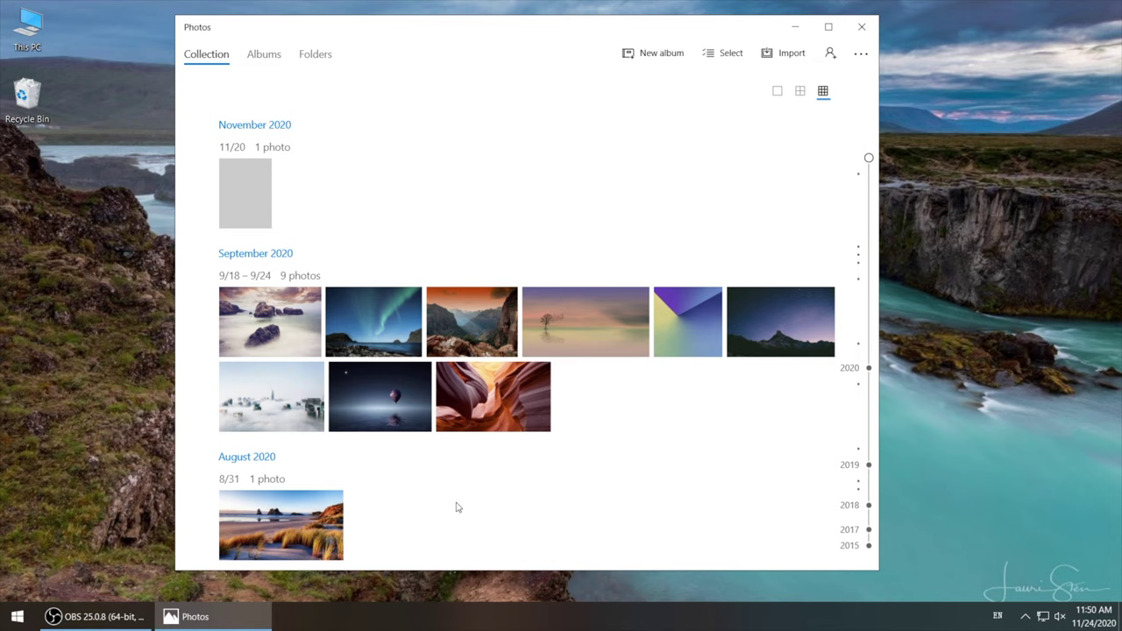
scroll(456, 506, "down", 5)
scroll(456, 506, "down", 5)
scroll(456, 506, "down", 5)
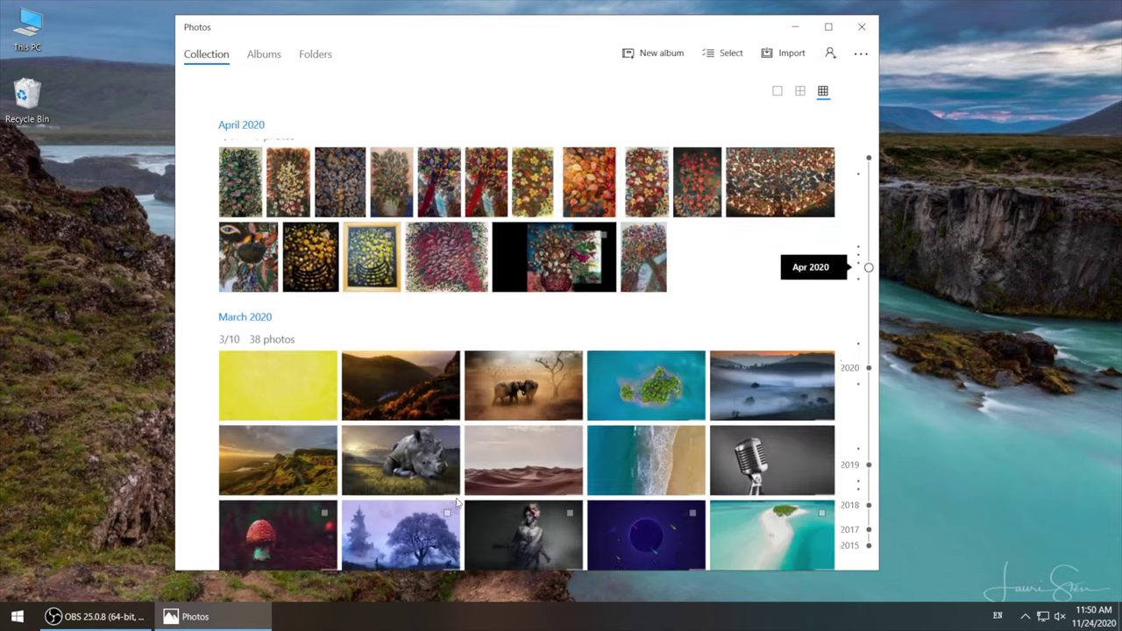
scroll(456, 504, "down", 5)
scroll(456, 504, "down", 5)
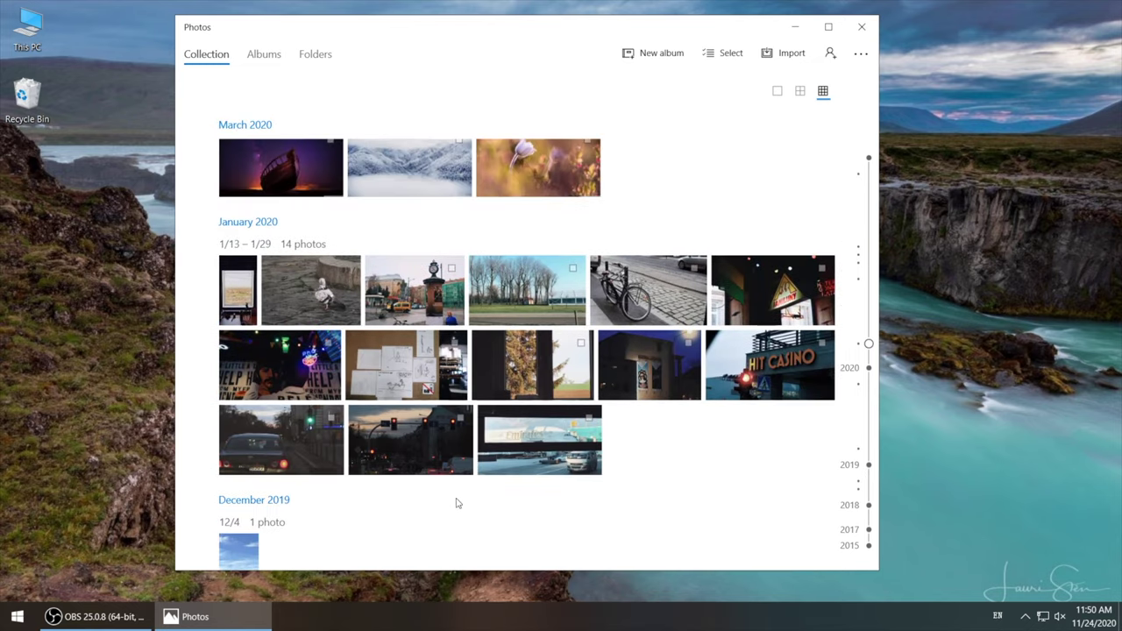
View the clock-tower street photo full size, then advance to the following bicycle photo
left_click(443, 303)
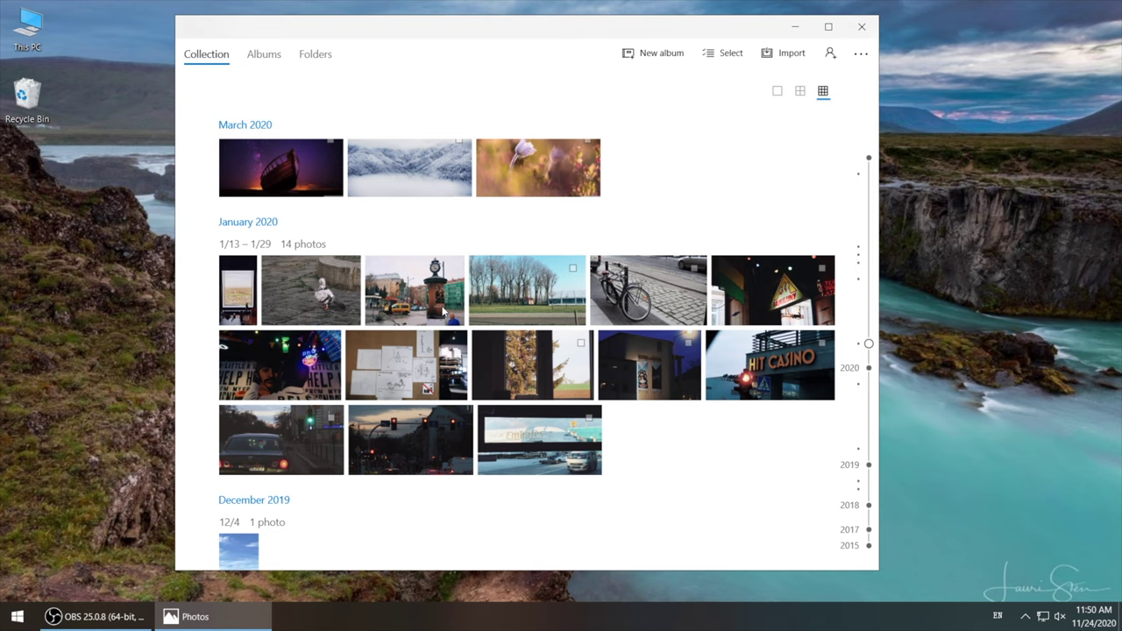
left_click(843, 312)
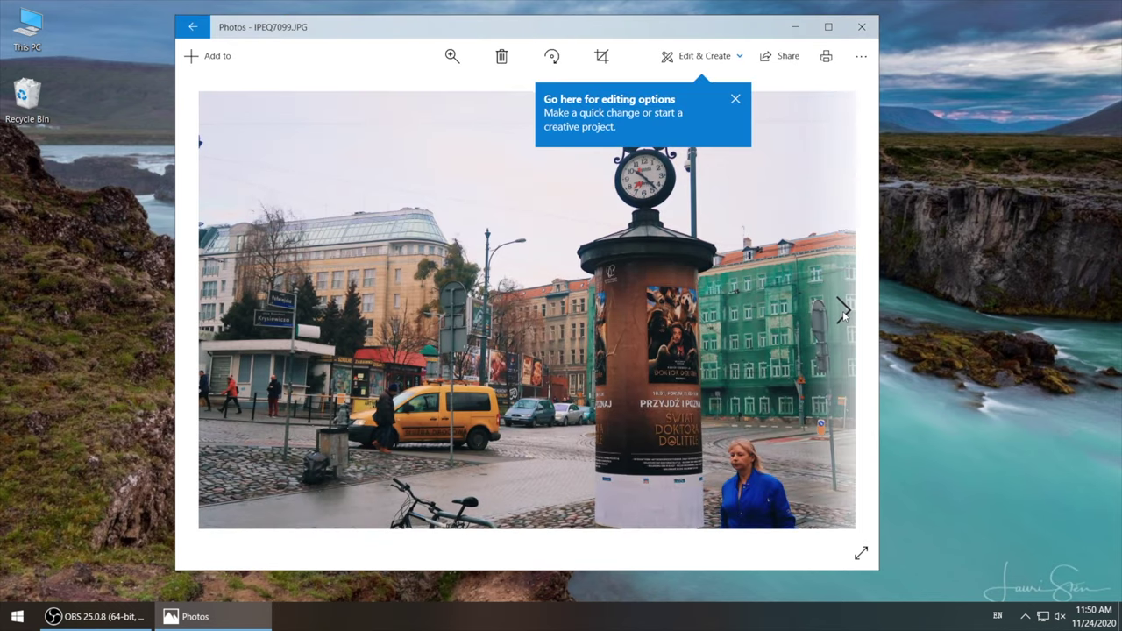
left_click(842, 311)
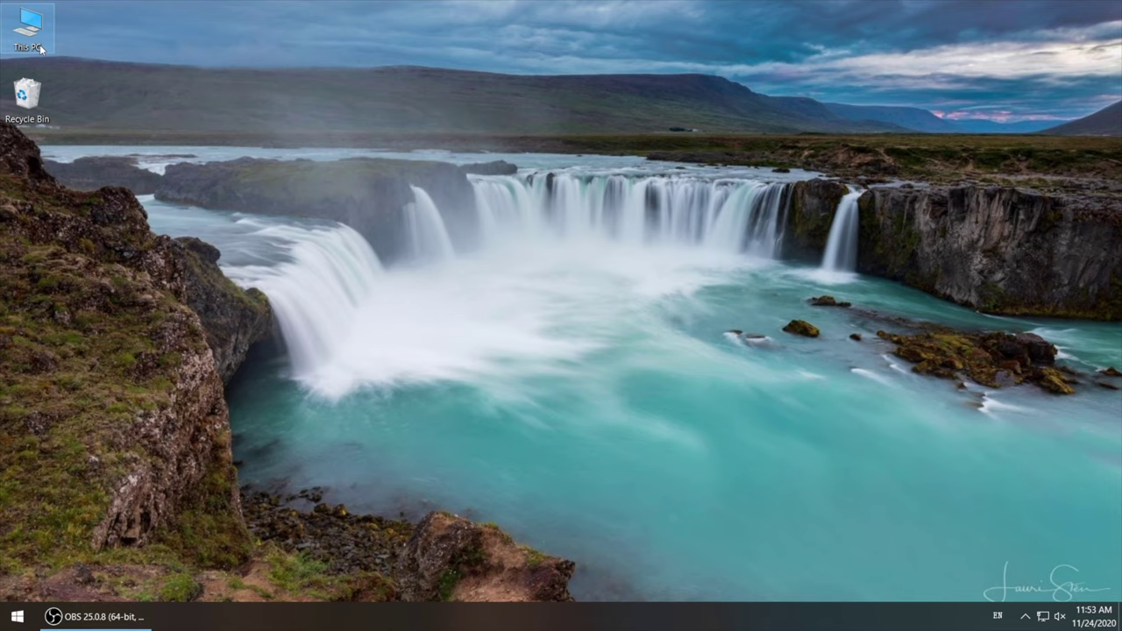
Start the Apple iPhone picture and video import from This PC, keeping Pictures as the destination
double_click(39, 43)
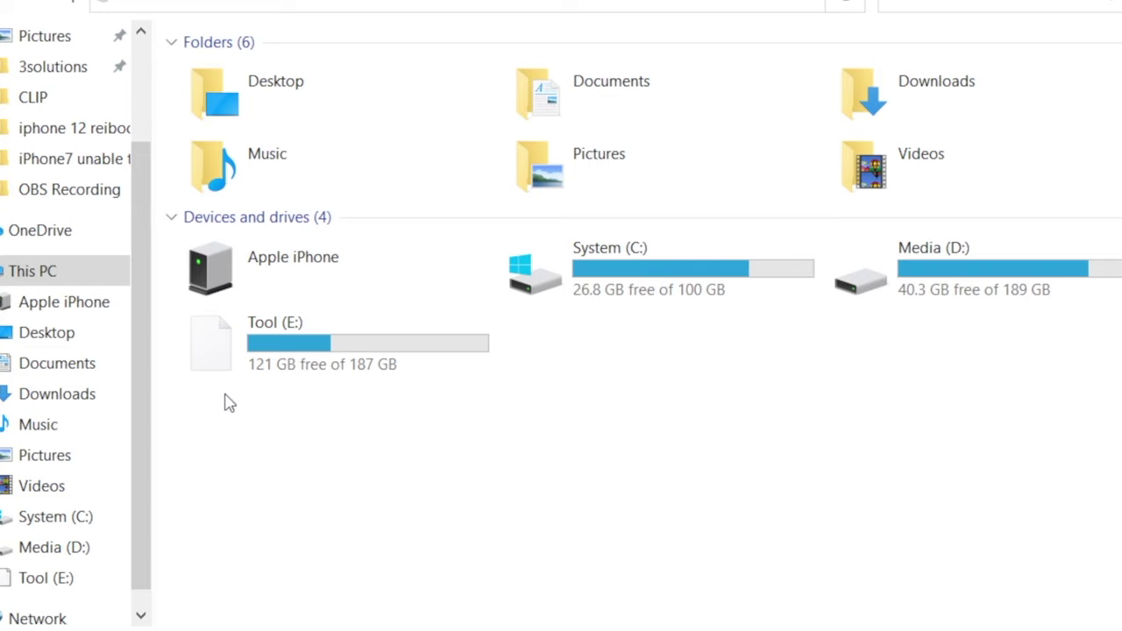
right_click(297, 284)
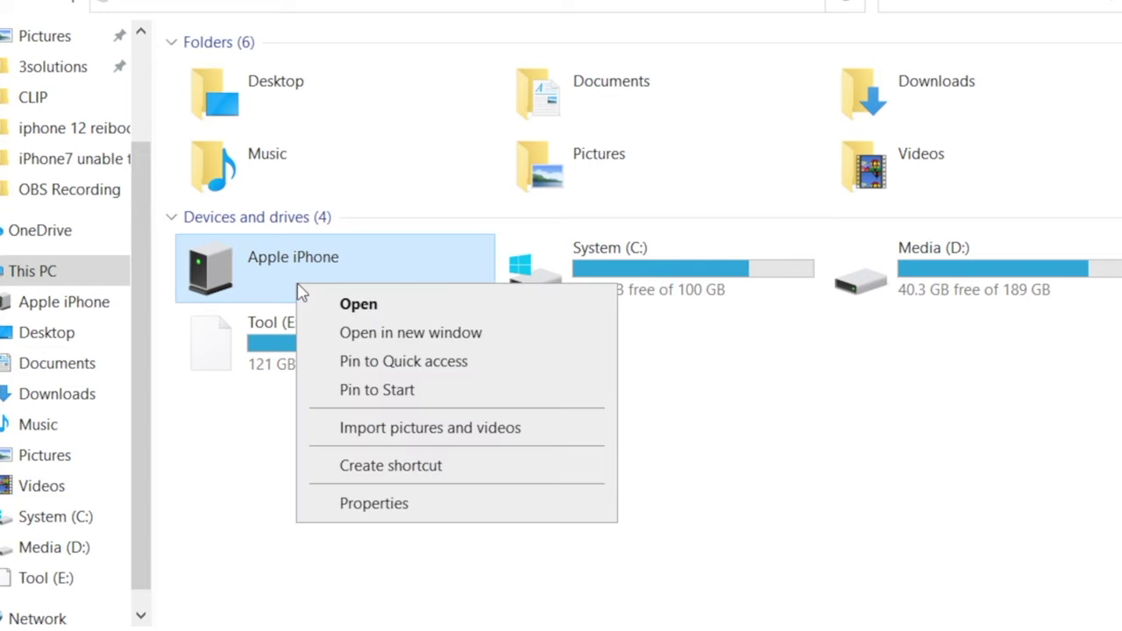
left_click(522, 429)
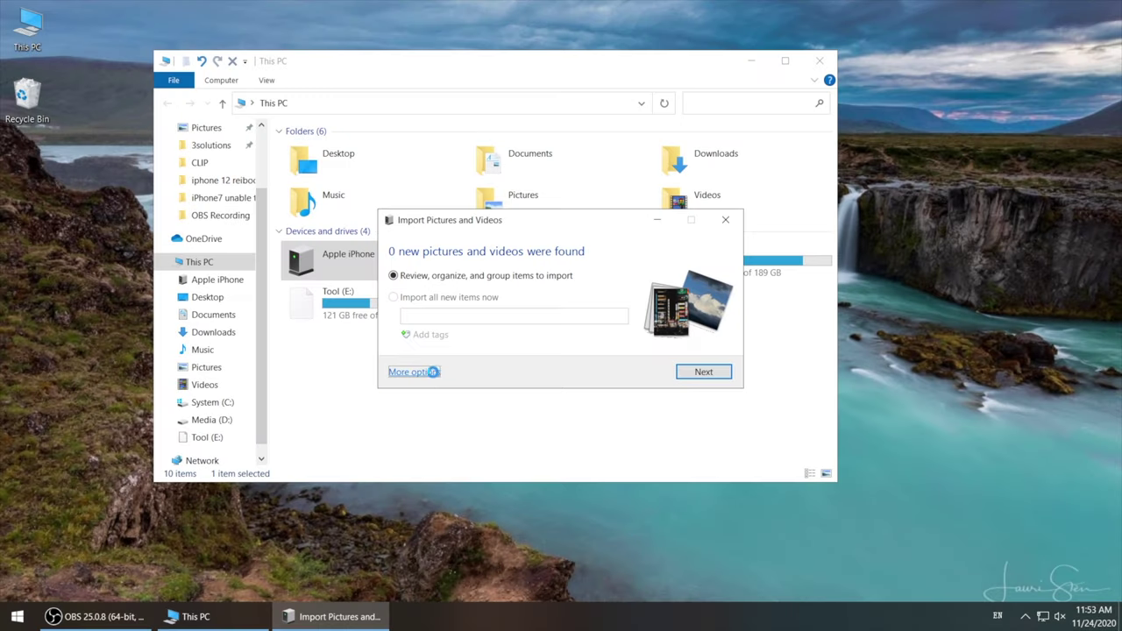
left_click(428, 372)
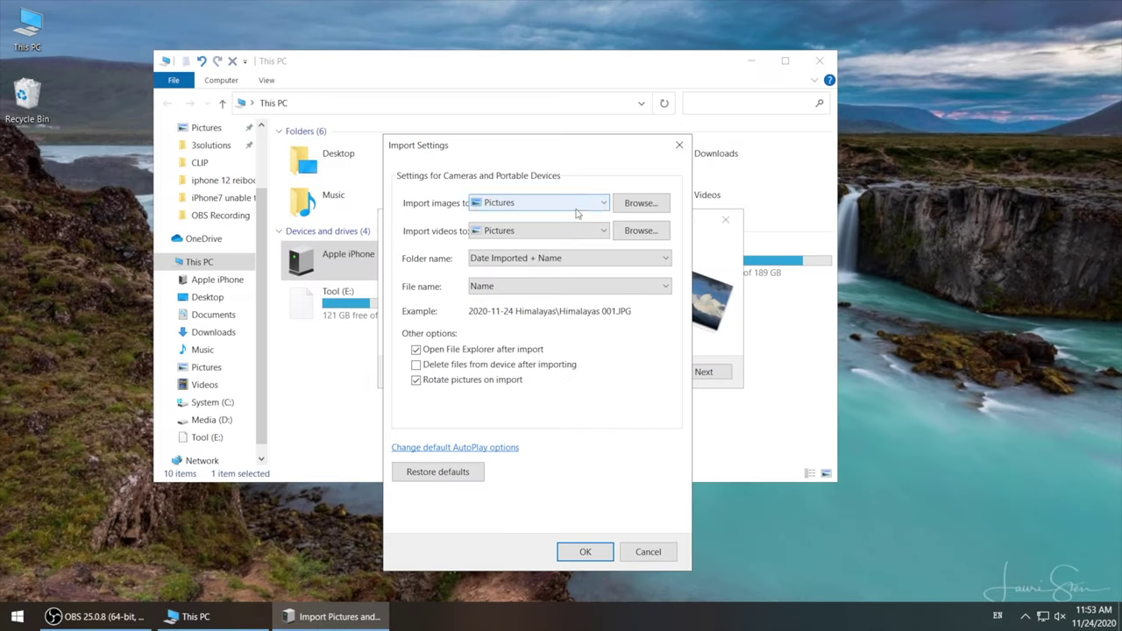
left_click(632, 207)
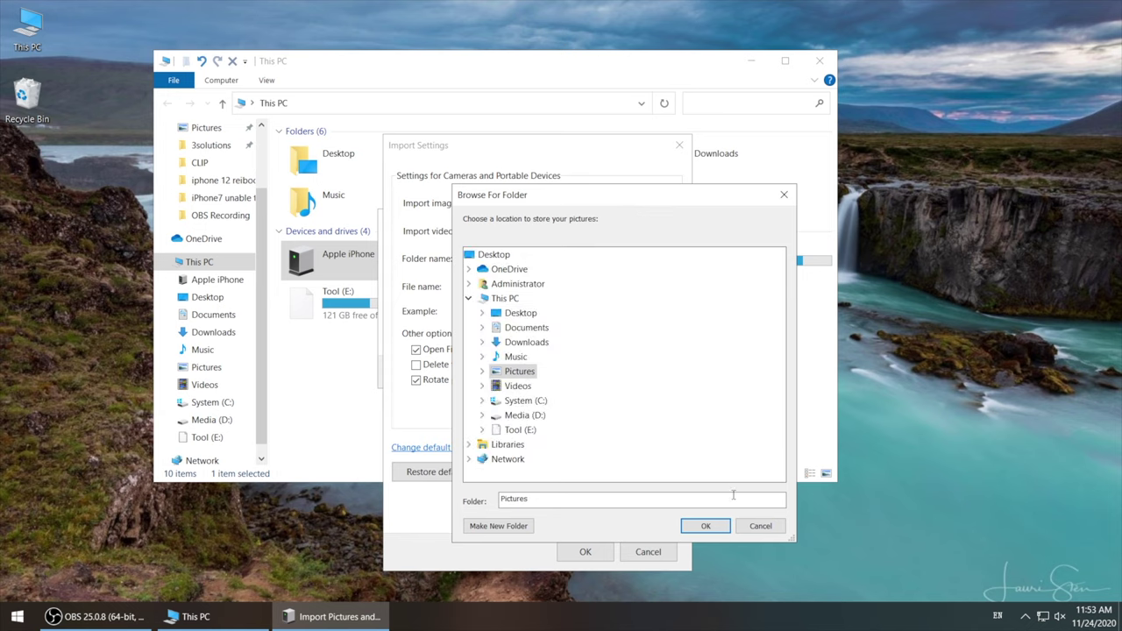
left_click(757, 530)
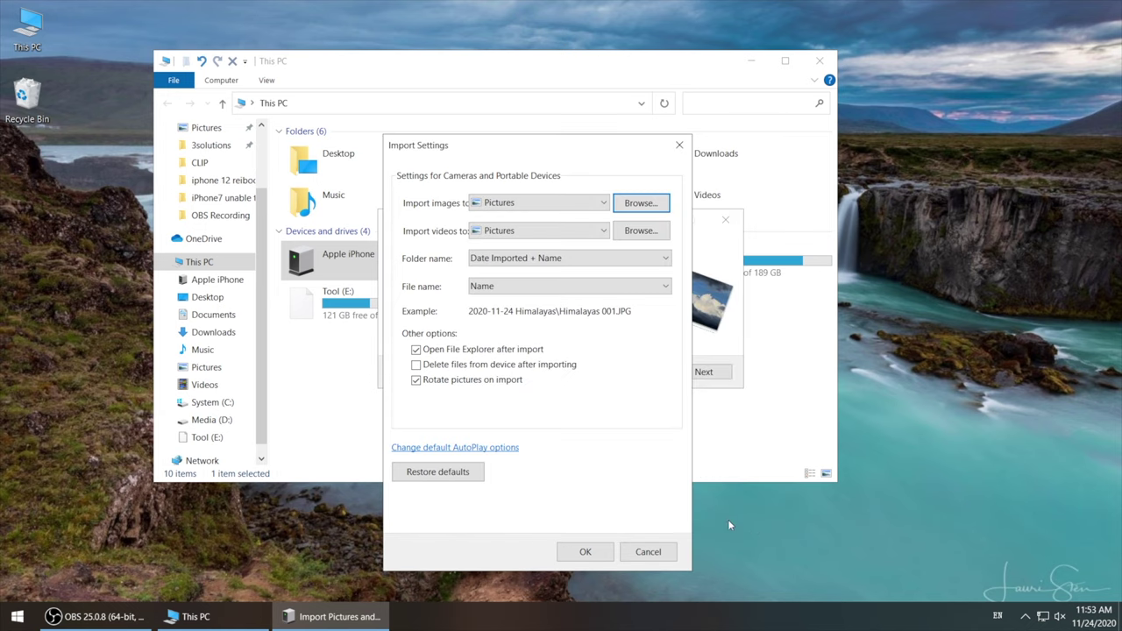
left_click(583, 552)
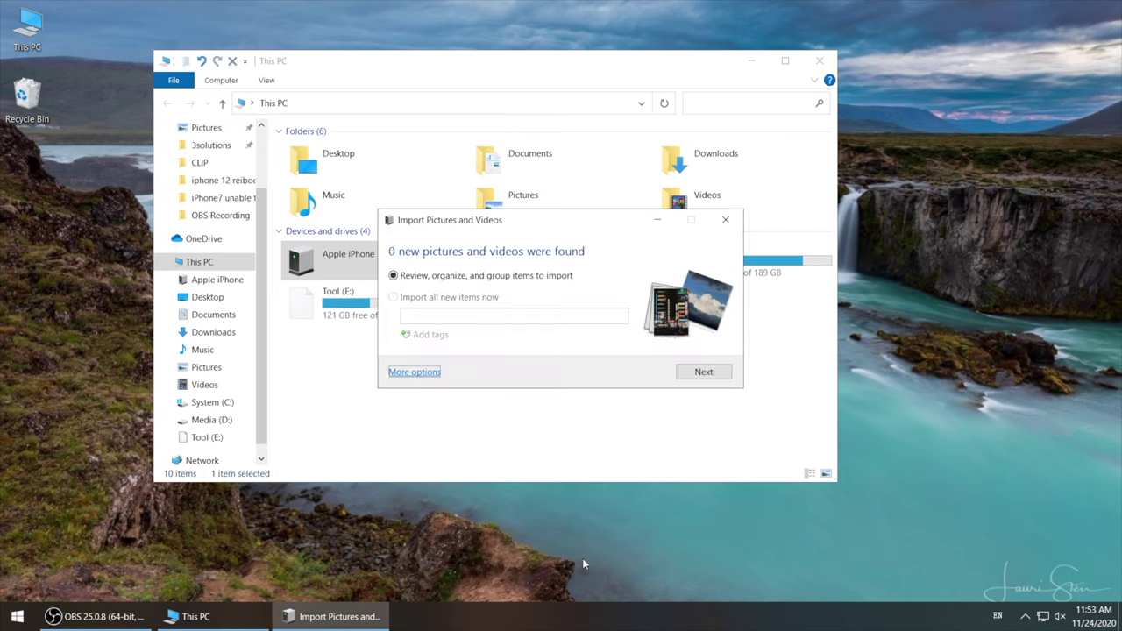
Select every photo group in the import wizard and import the 48 iPhone items into Pictures
left_click(704, 373)
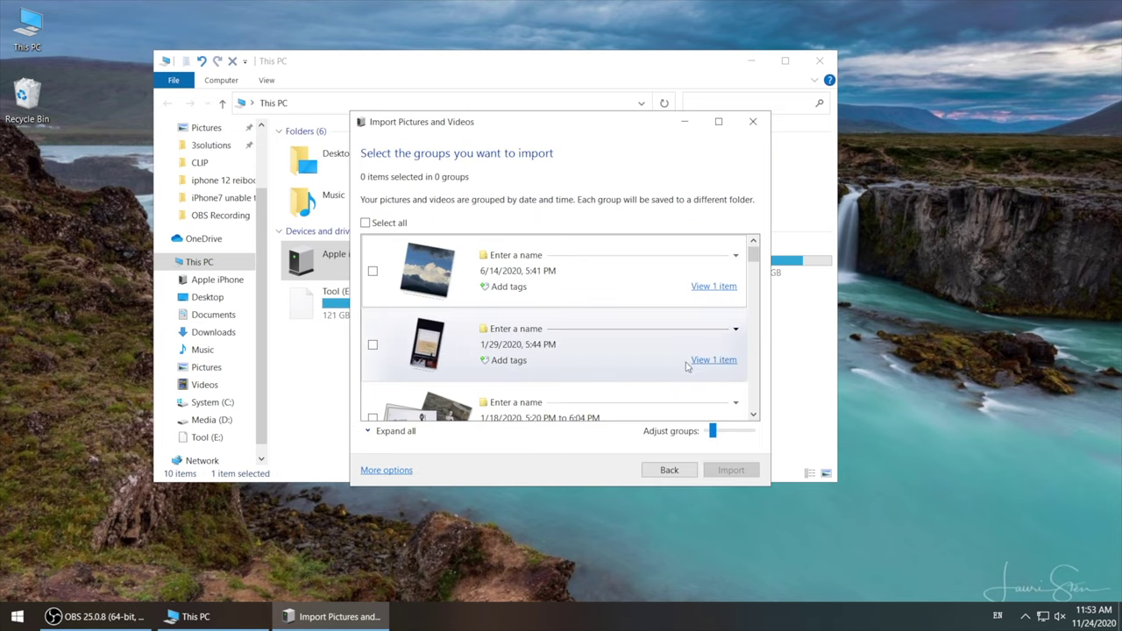
scroll(509, 349, "down", 3)
scroll(509, 349, "down", 3)
scroll(509, 349, "down", 3)
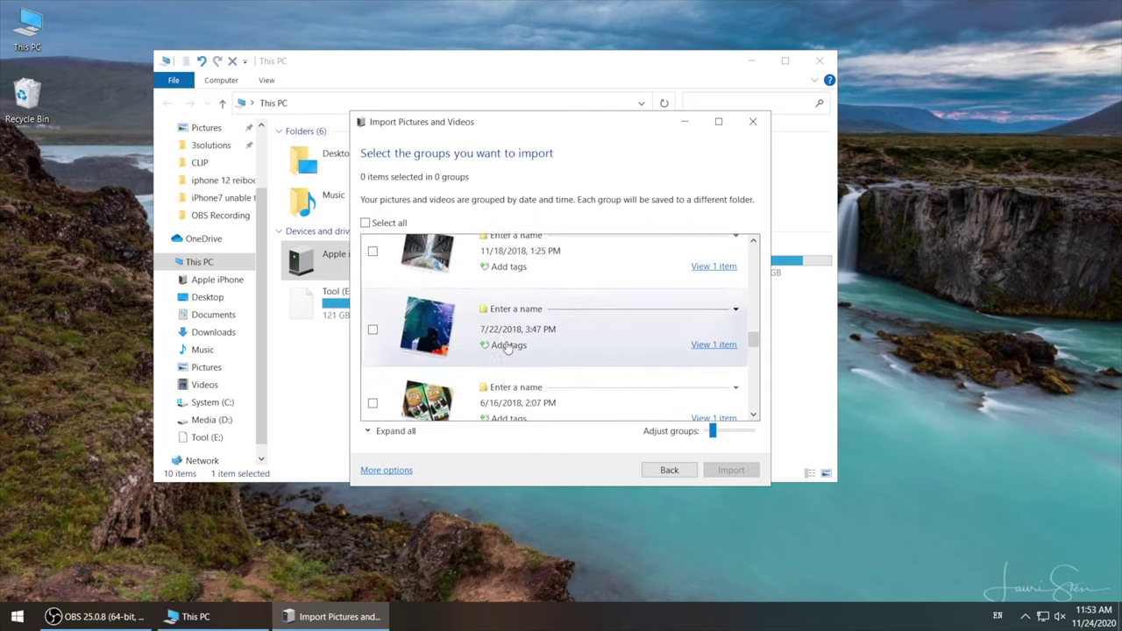
scroll(509, 348, "down", 3)
scroll(508, 348, "down", 3)
scroll(509, 348, "down", 3)
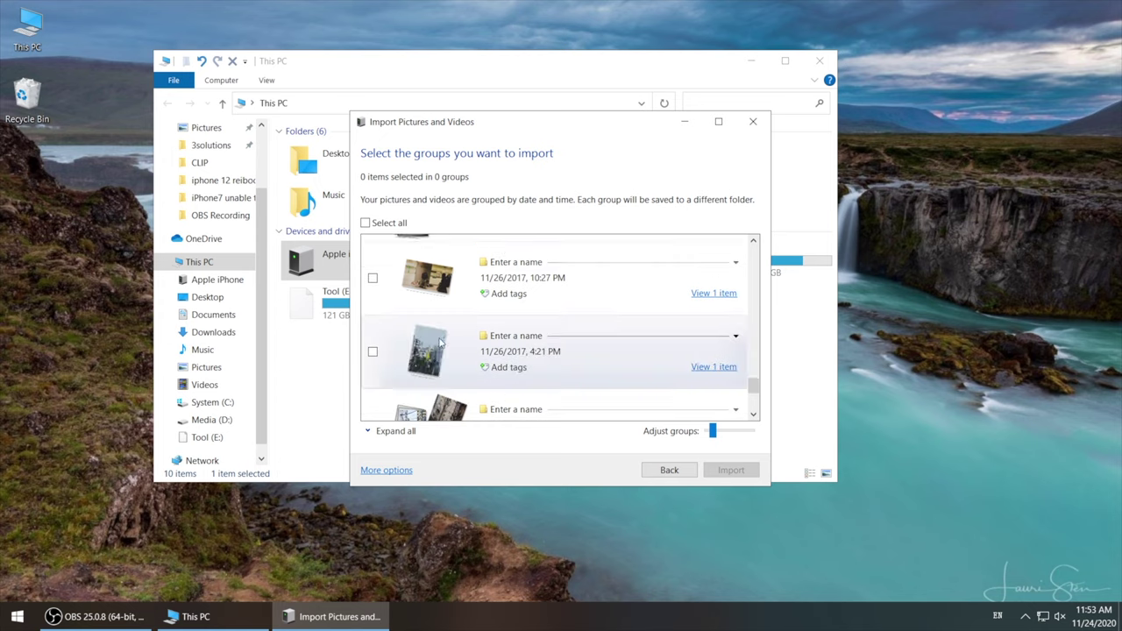
left_click(365, 224)
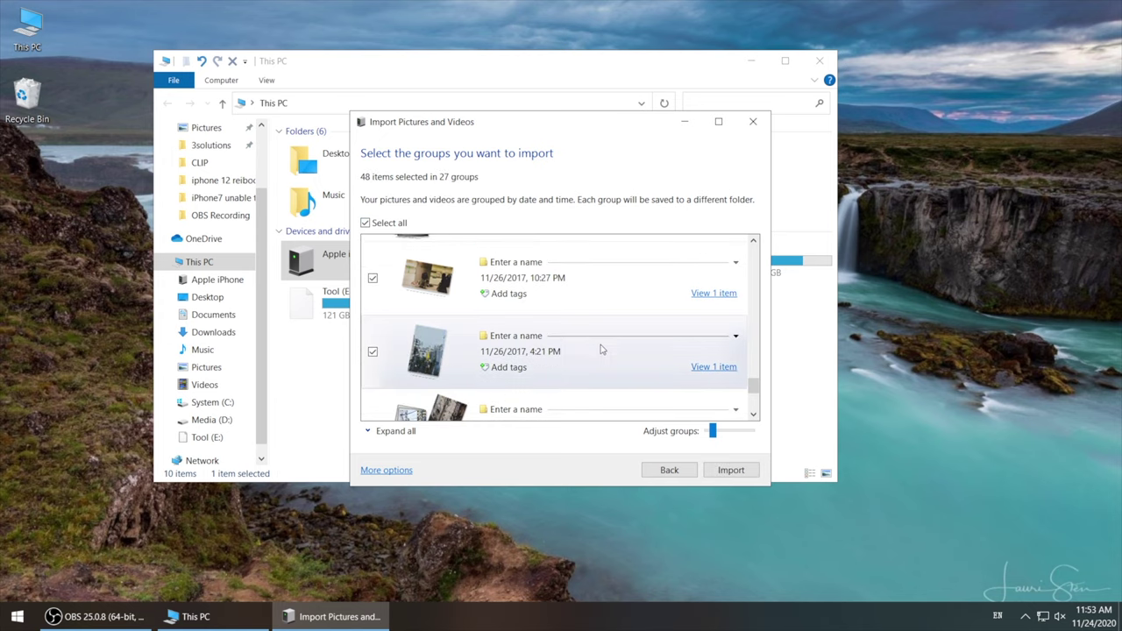
scroll(601, 349, "down", 3)
left_click(731, 470)
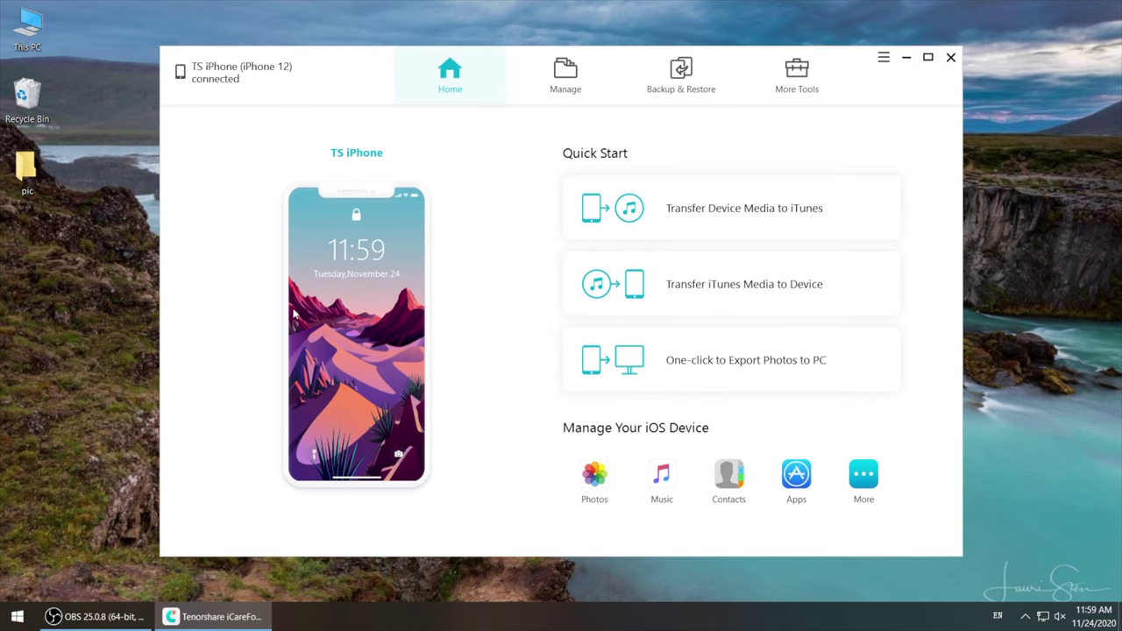
On iCareFone's Manage page, select all 48 iPhone photos
left_click(566, 91)
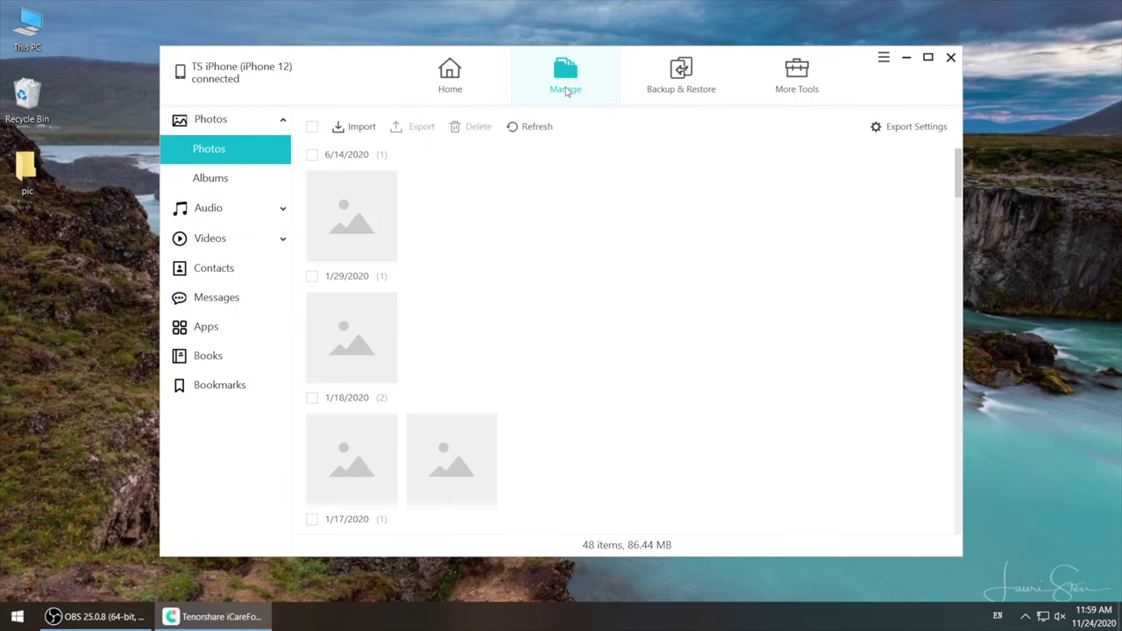
left_click_drag(957, 177, 948, 416)
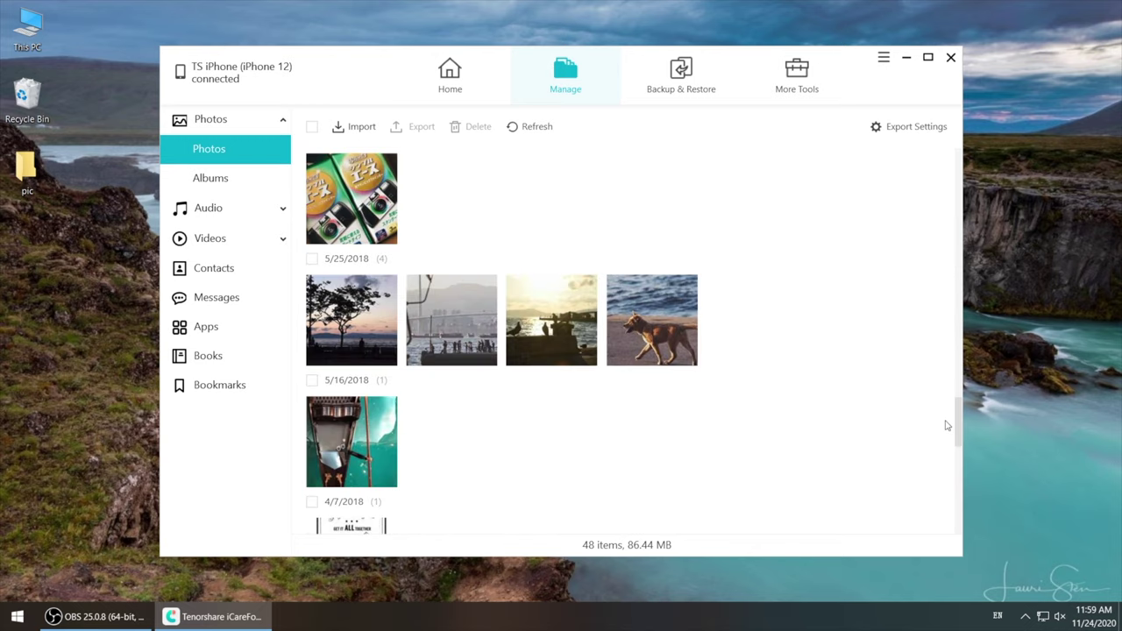
left_click_drag(948, 415, 950, 166)
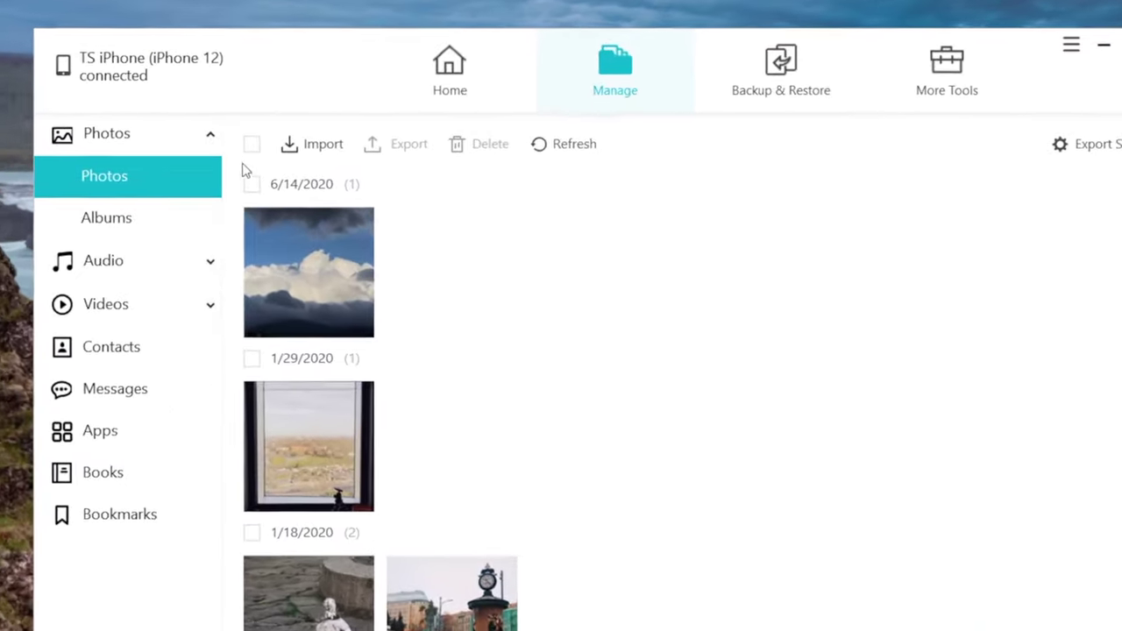
left_click(248, 147)
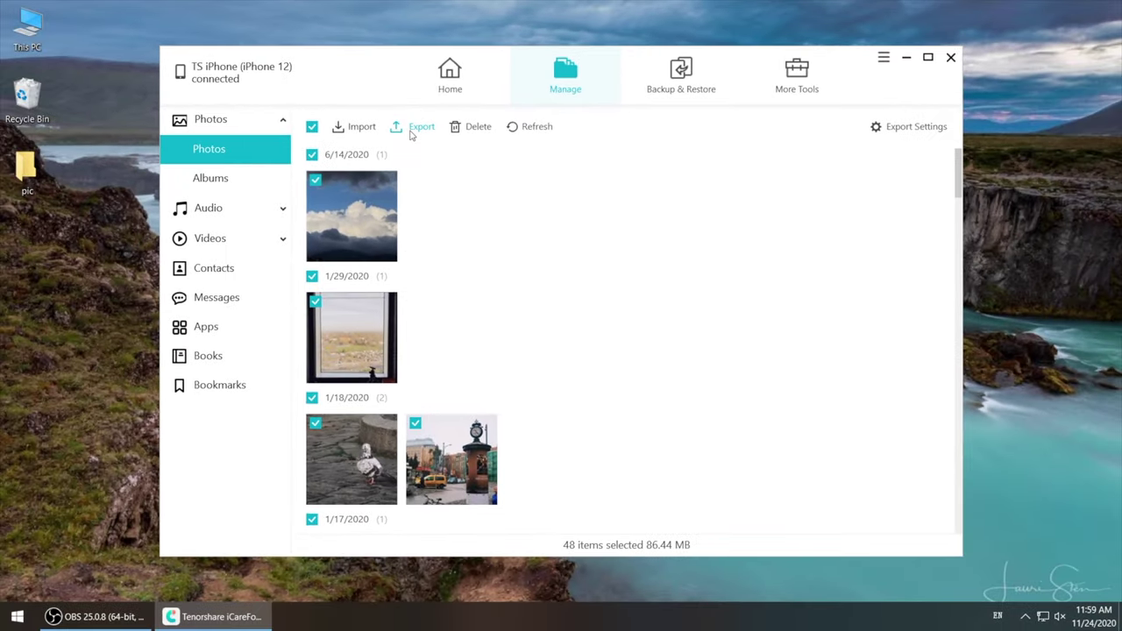
Export the selected photos to the pic folder on the Desktop
left_click(411, 132)
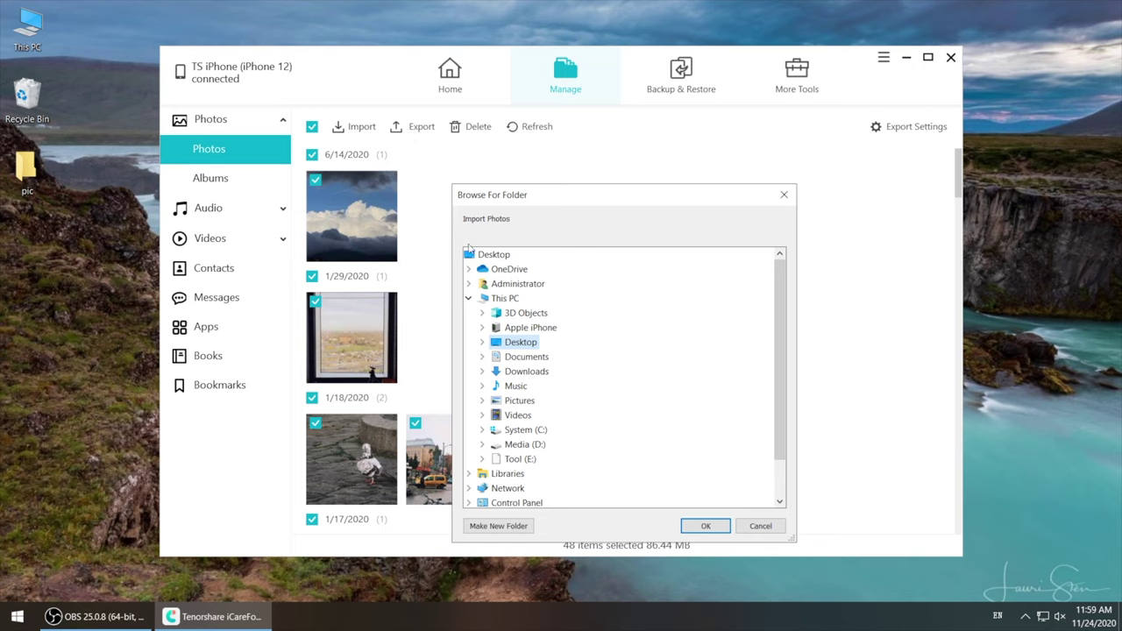
left_click(481, 342)
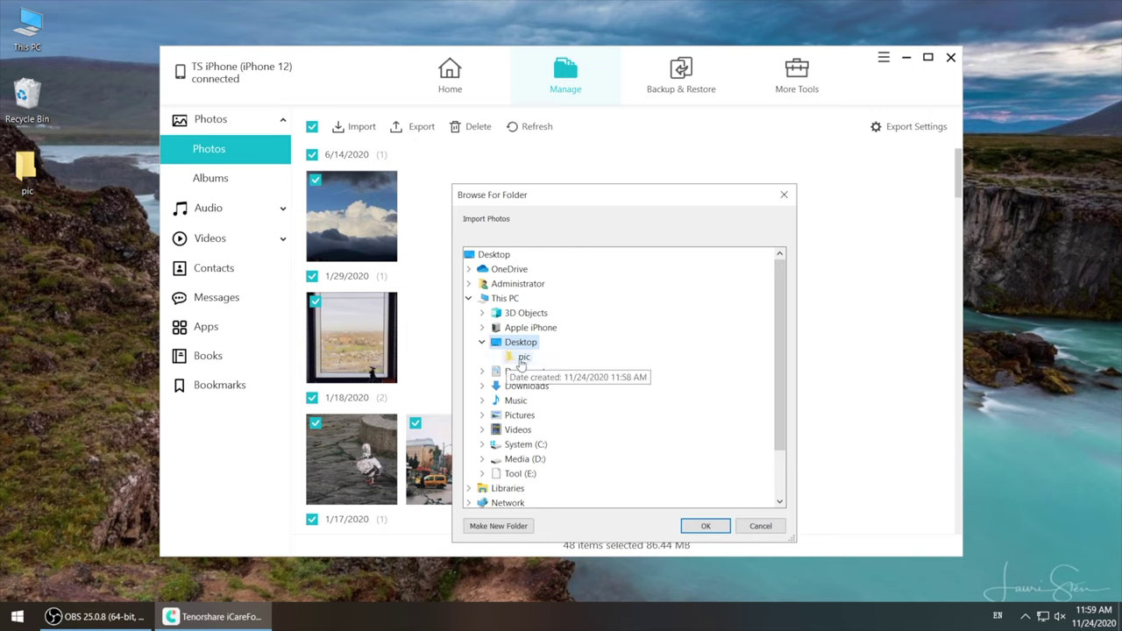
left_click(524, 356)
left_click(707, 526)
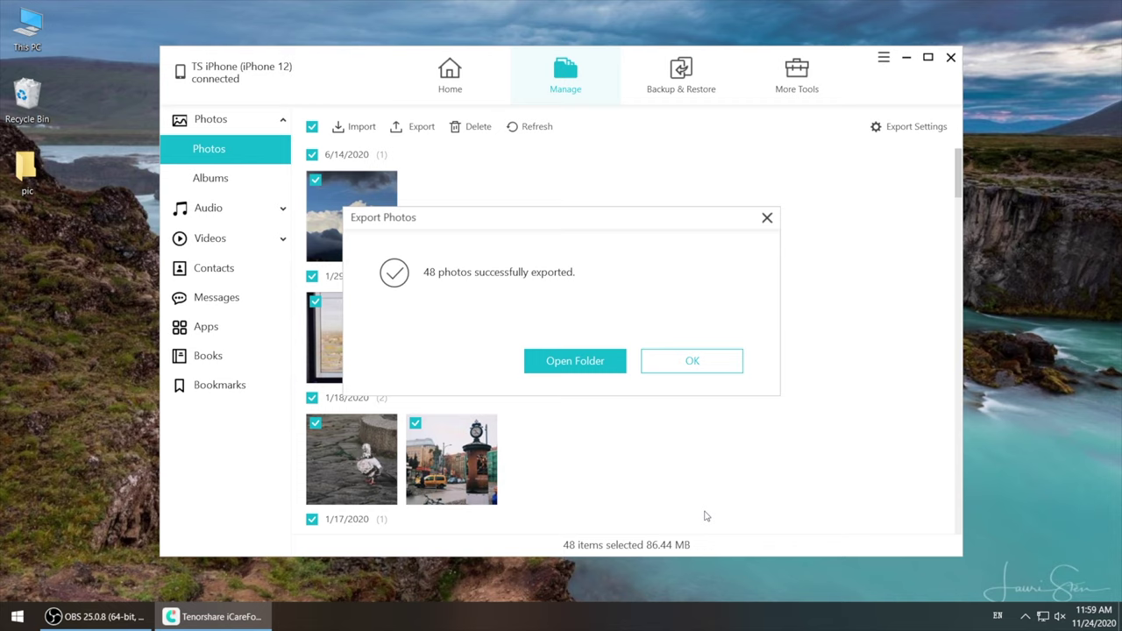
Dismiss the Export Photos success dialog
left_click(592, 367)
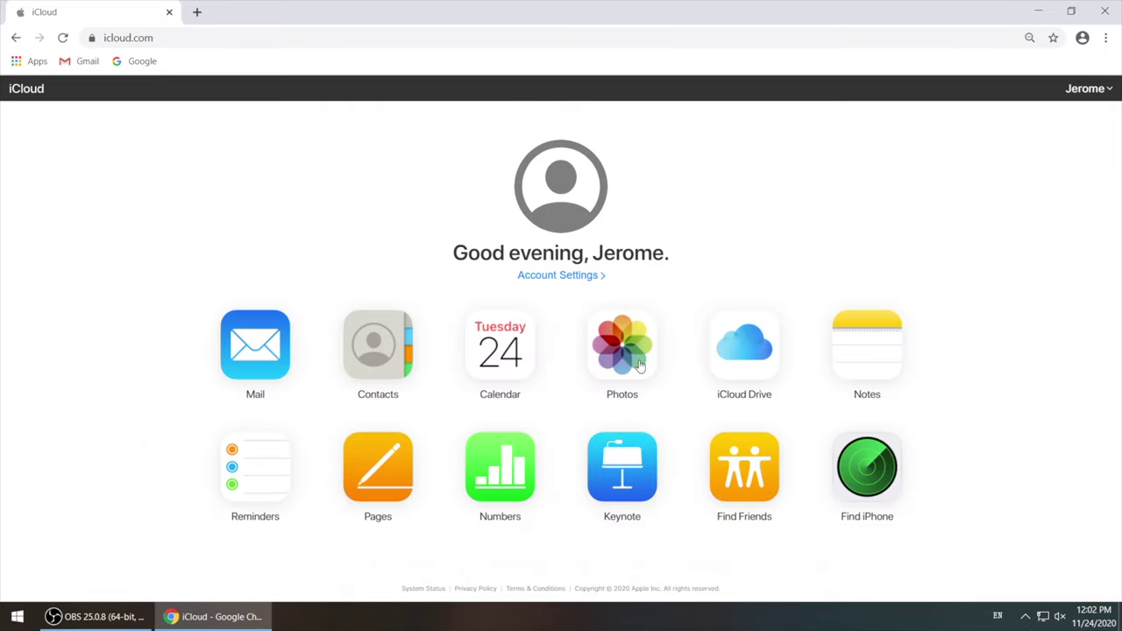
Open the iCloud Photos library and browse its 48 January 2020 items
left_click(638, 365)
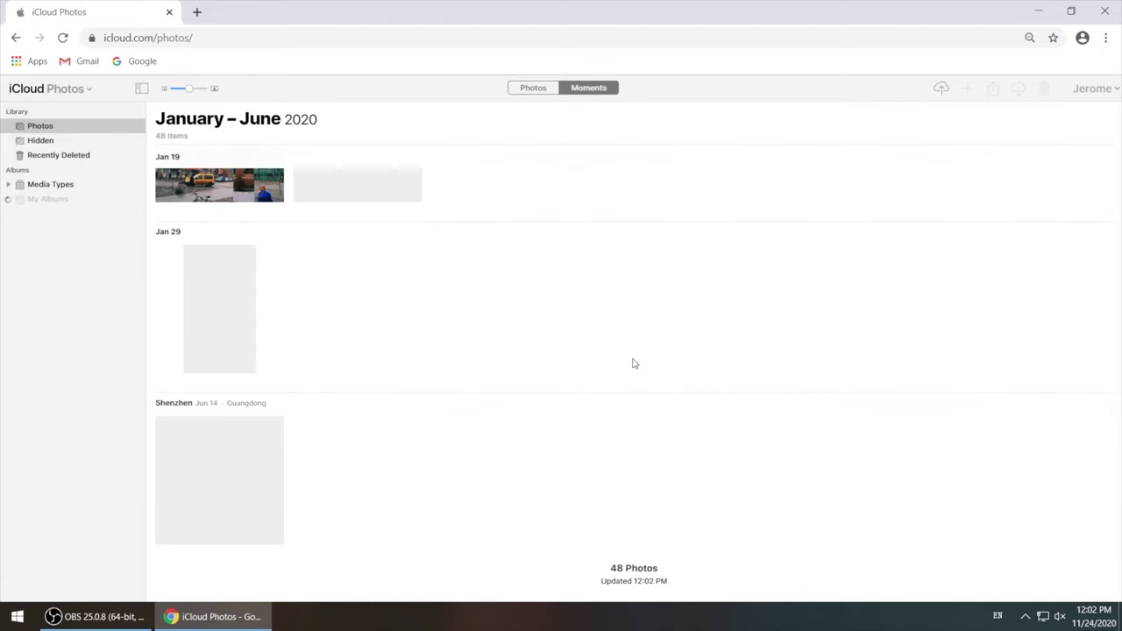
scroll(634, 365, "up", 2)
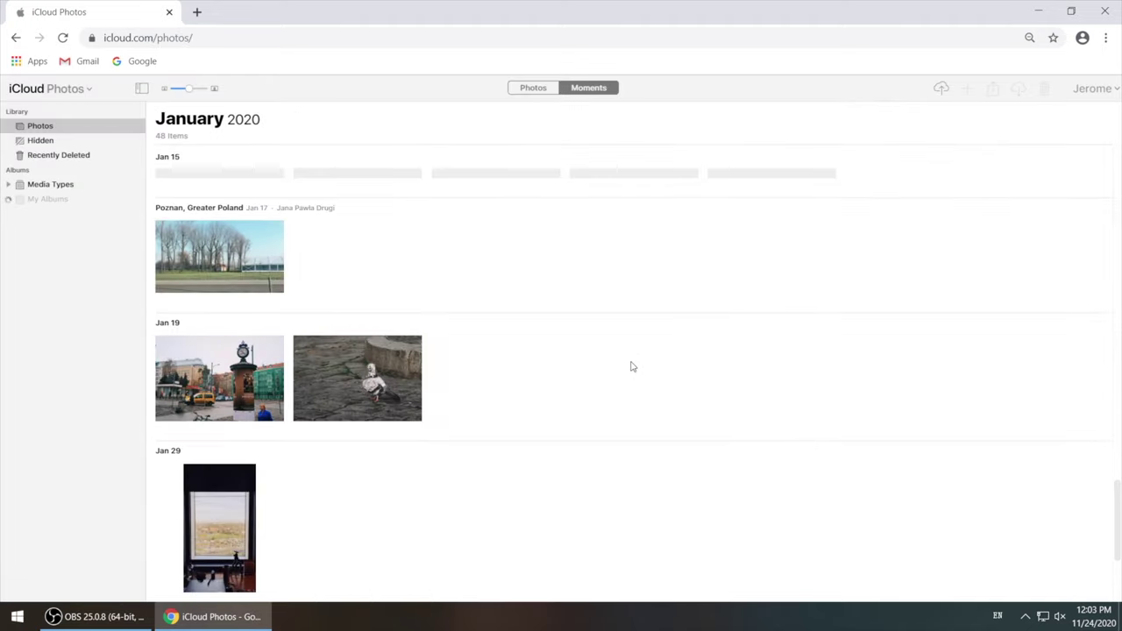
scroll(632, 368, "up", 1)
scroll(632, 368, "up", 1)
scroll(632, 367, "up", 1)
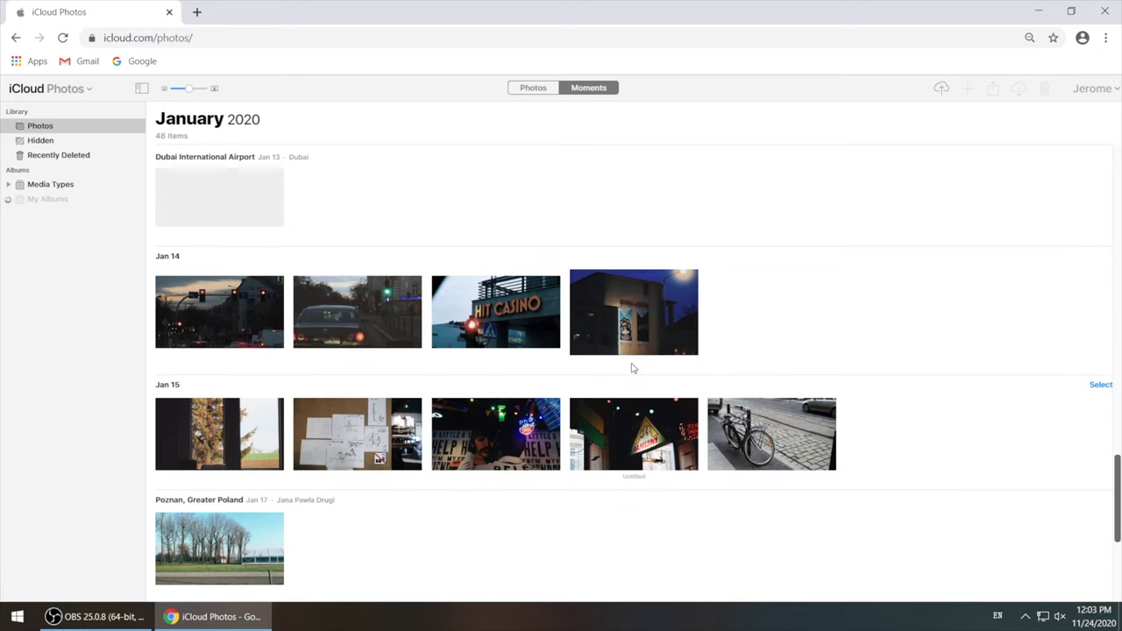
scroll(634, 368, "down", 2)
scroll(634, 368, "down", 1)
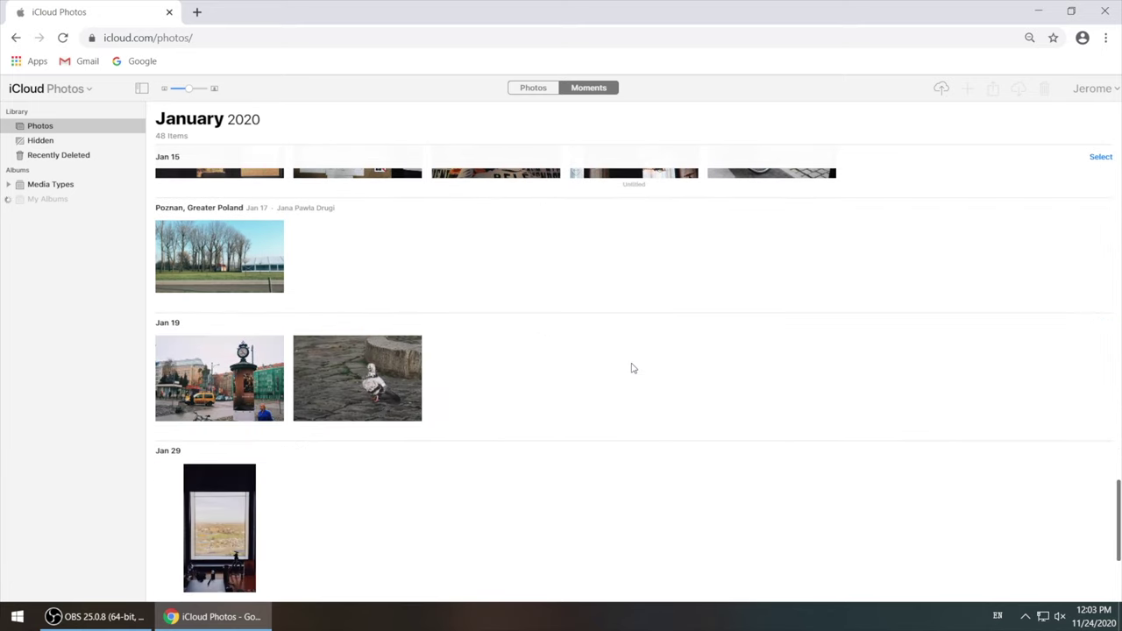
Download the bicycle photo as a JPG from its full-size view
scroll(634, 368, "up", 3)
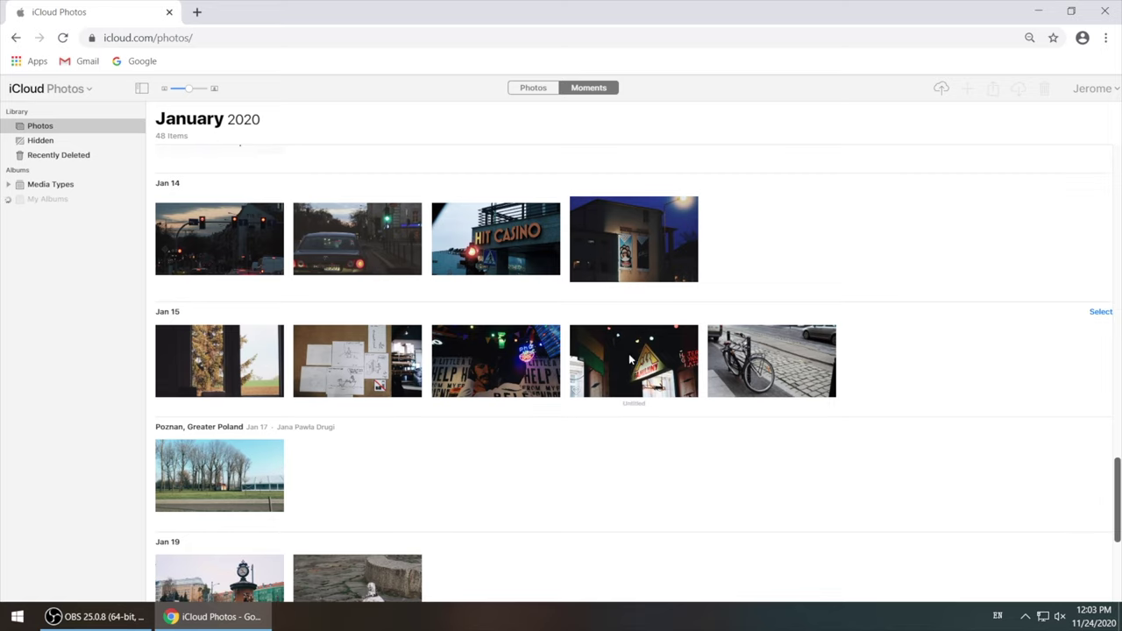
double_click(756, 350)
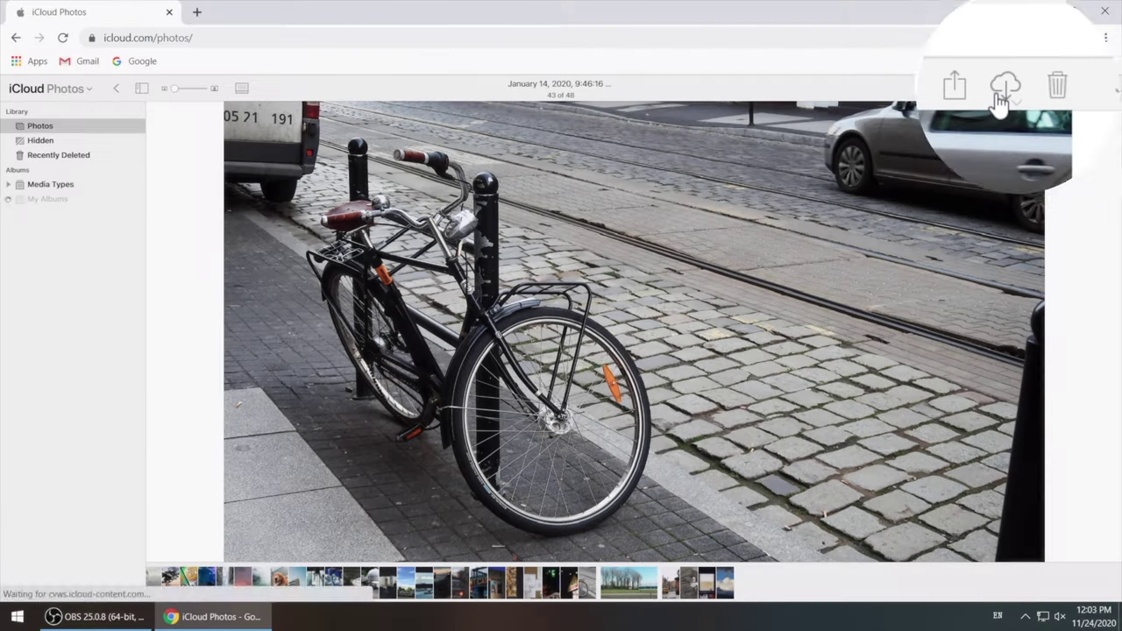
left_click(1010, 90)
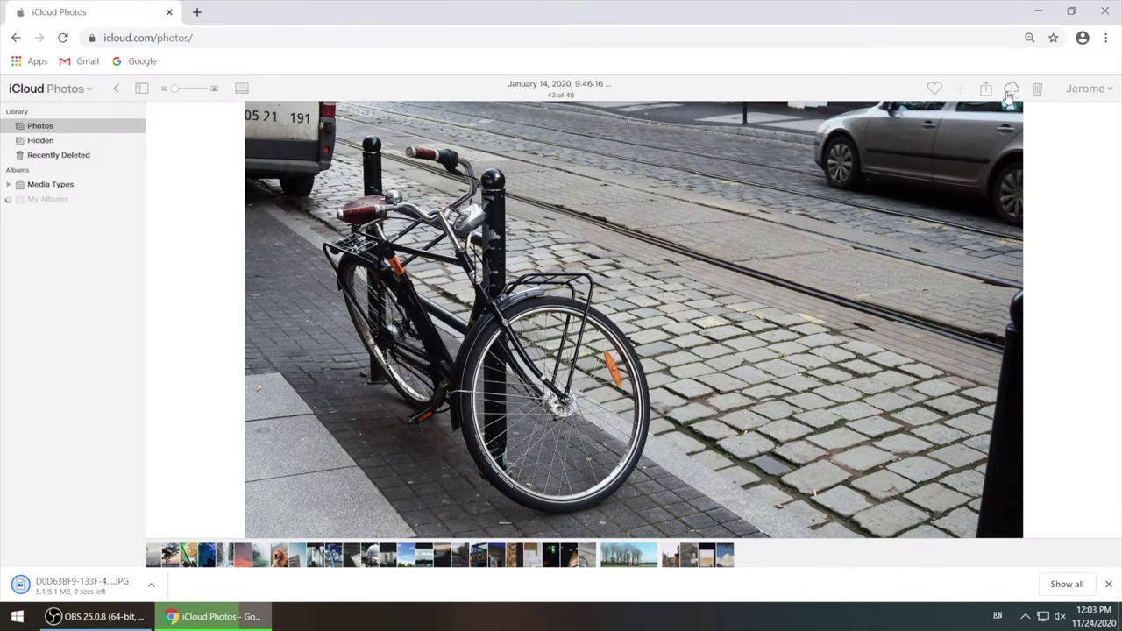